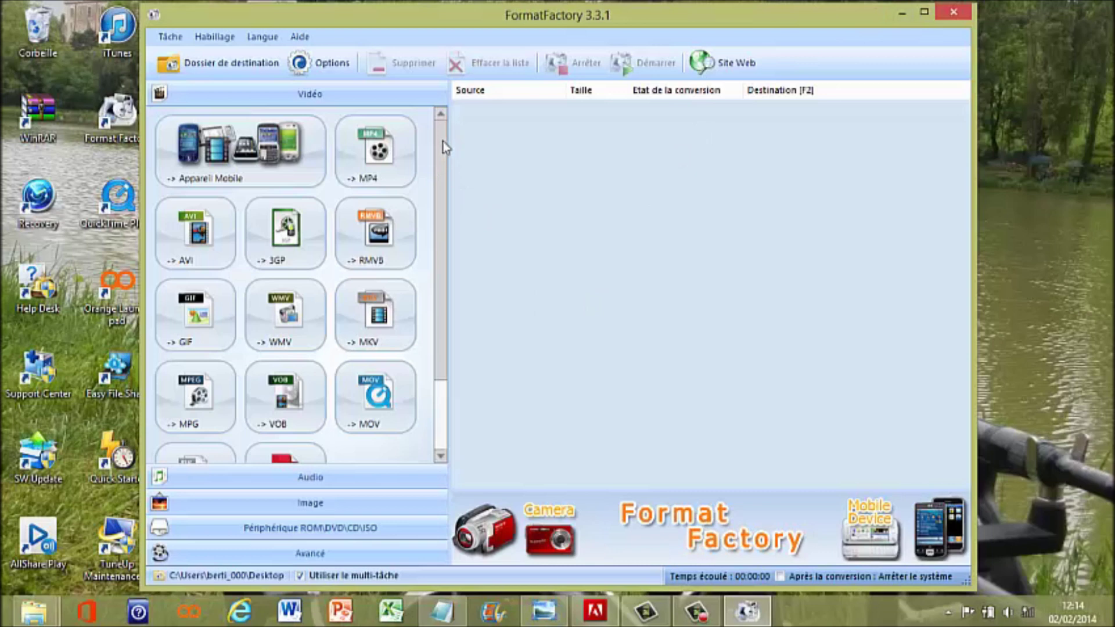
- Examine the list of available video output formats
scroll(445, 149, down, 2)
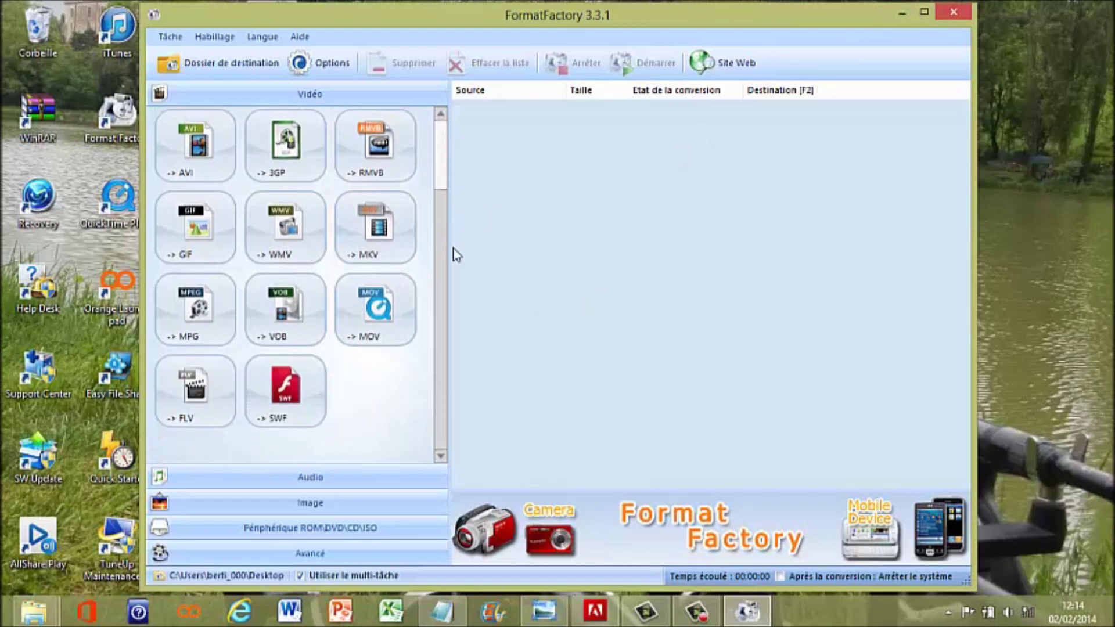
scroll(462, 207, up, 2)
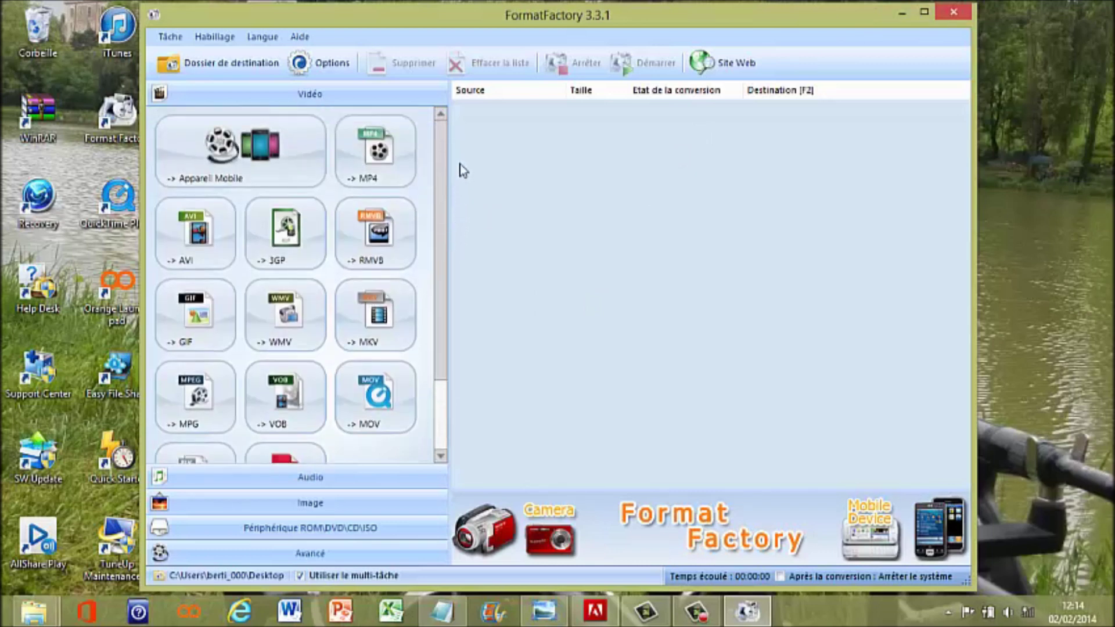
scroll(464, 168, up, 1)
scroll(468, 171, down, 1)
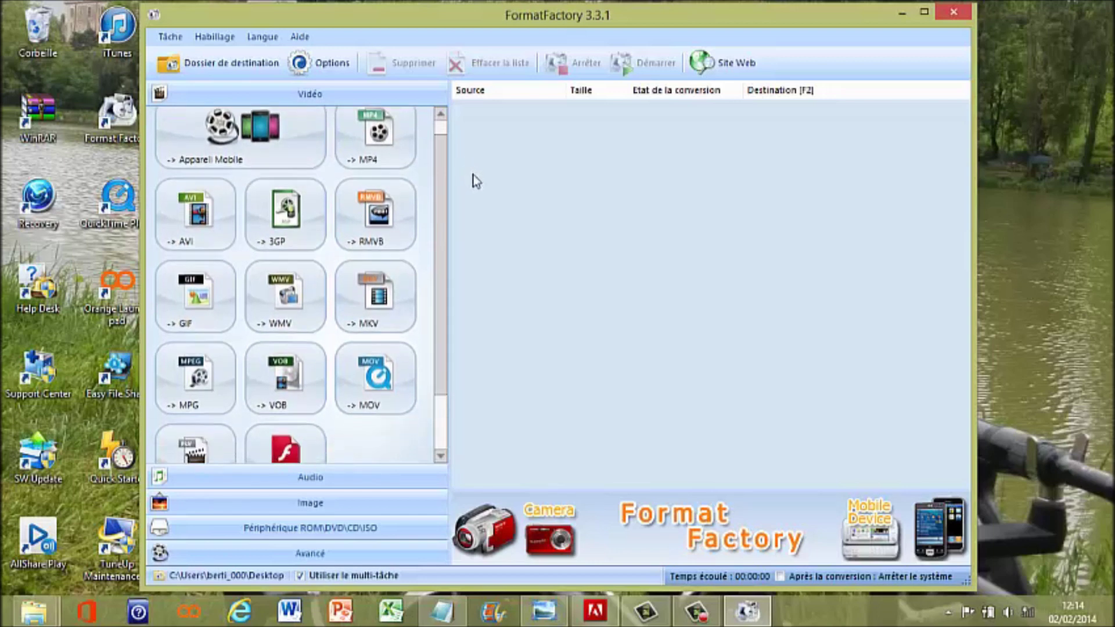
scroll(470, 232, down, 3)
scroll(468, 220, up, 4)
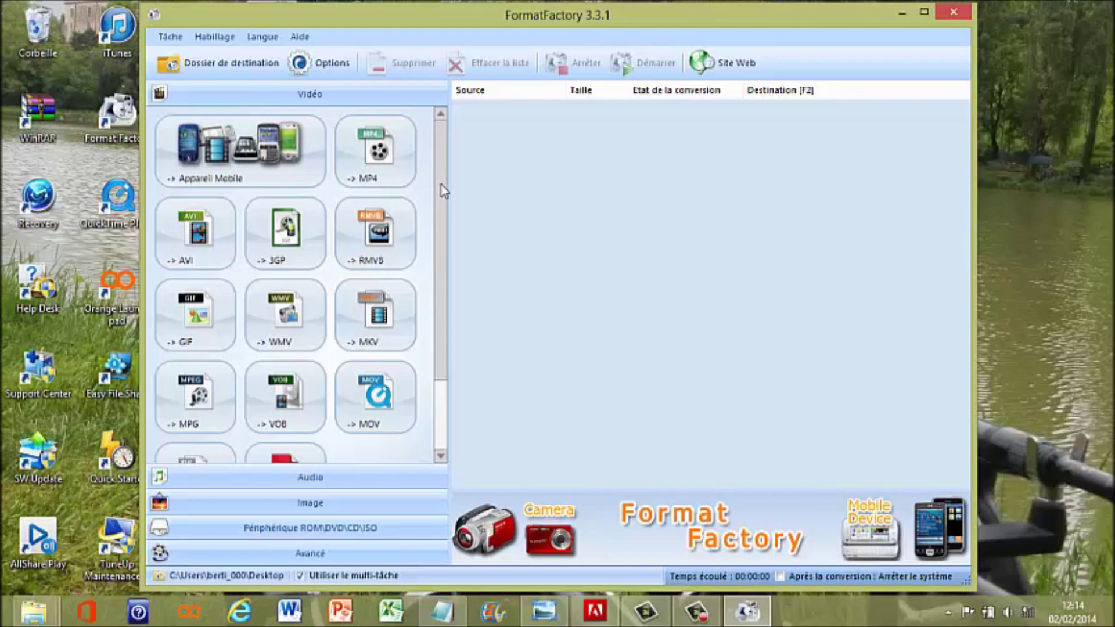
scroll(442, 197, down, 3)
scroll(452, 209, up, 3)
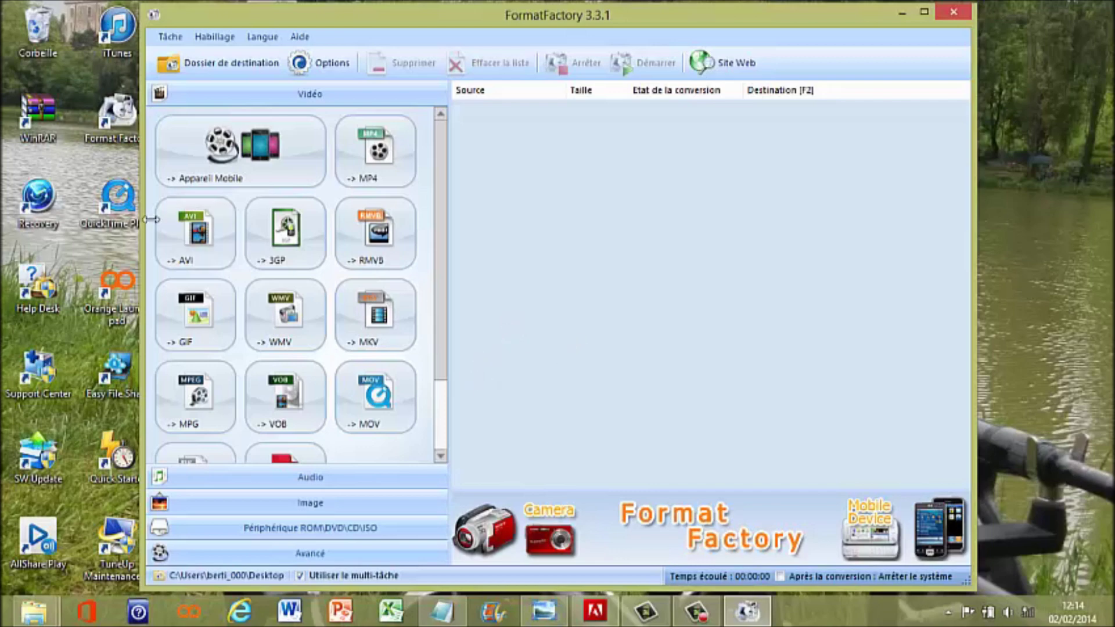
- Maximize the converter and set up an AVI conversion with Piranha 3D.avi from the Films folder on disque dur carpiste (G:)
click(933, 9)
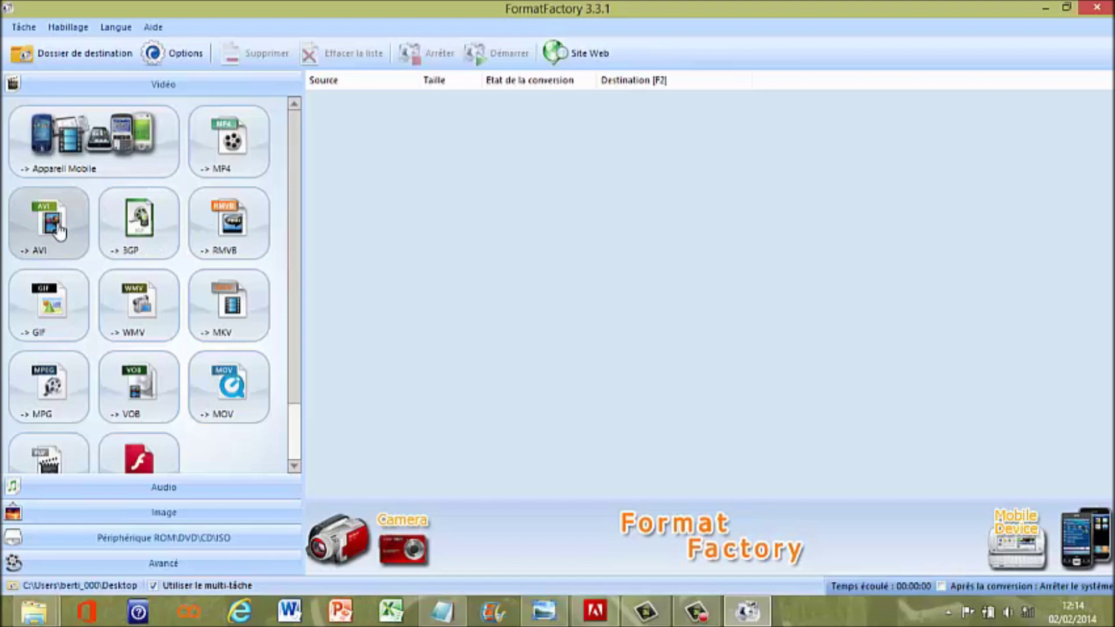
click(58, 231)
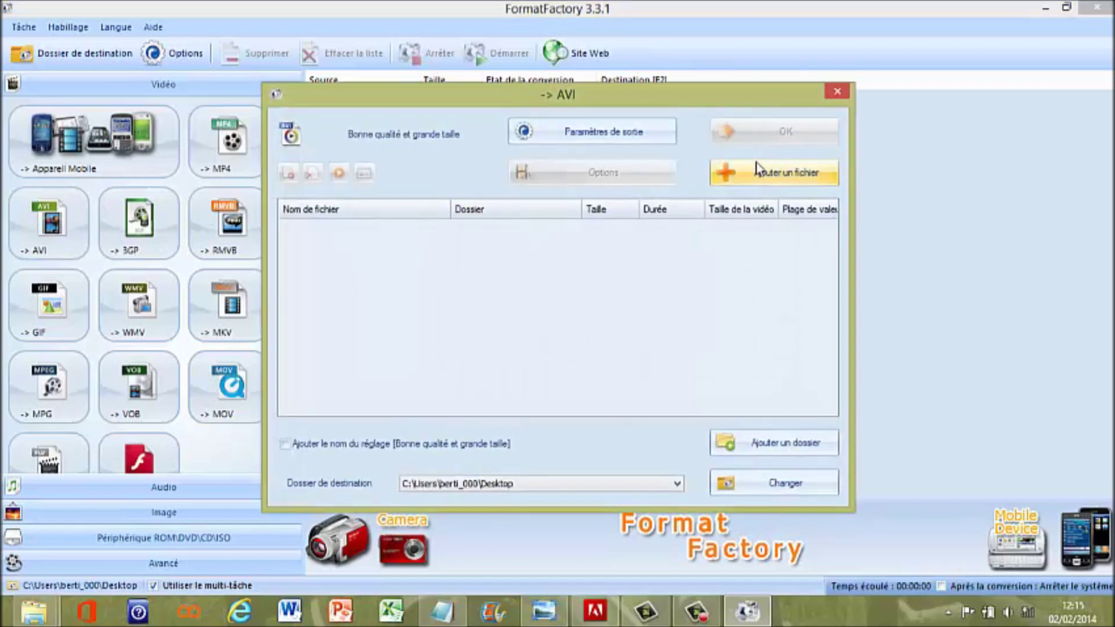
click(758, 174)
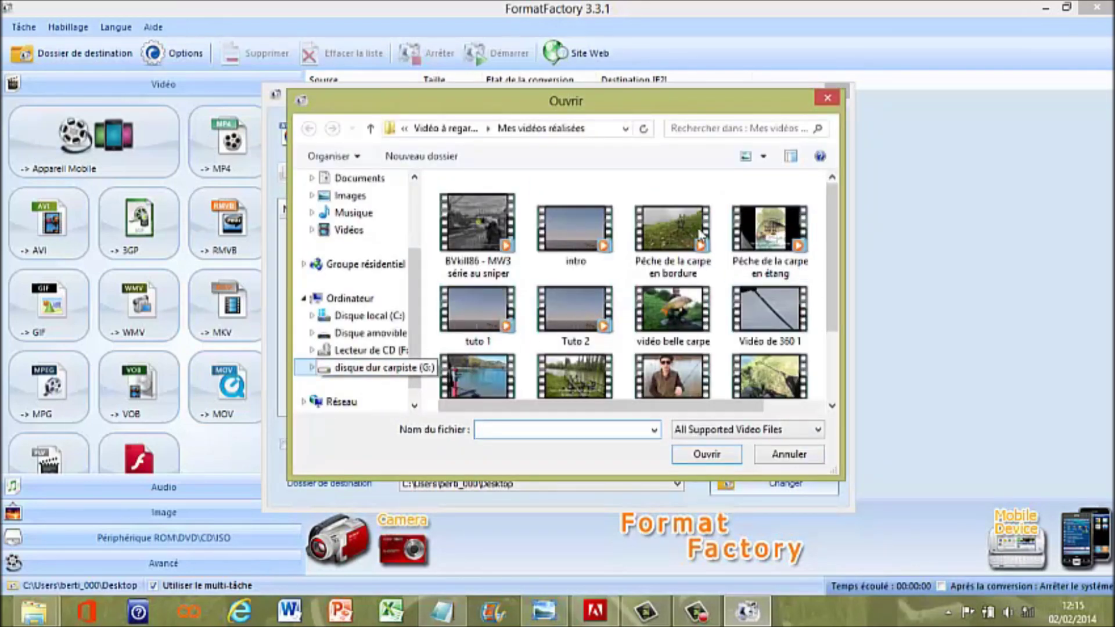
click(358, 364)
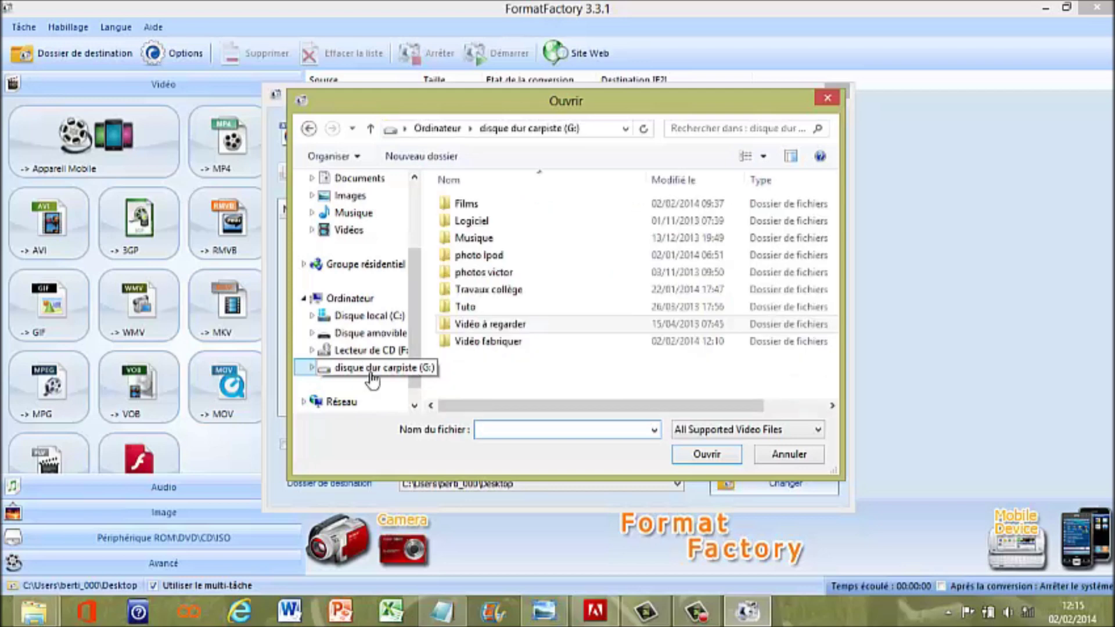
double_click(467, 205)
drag(832, 192, 843, 374)
double_click(453, 259)
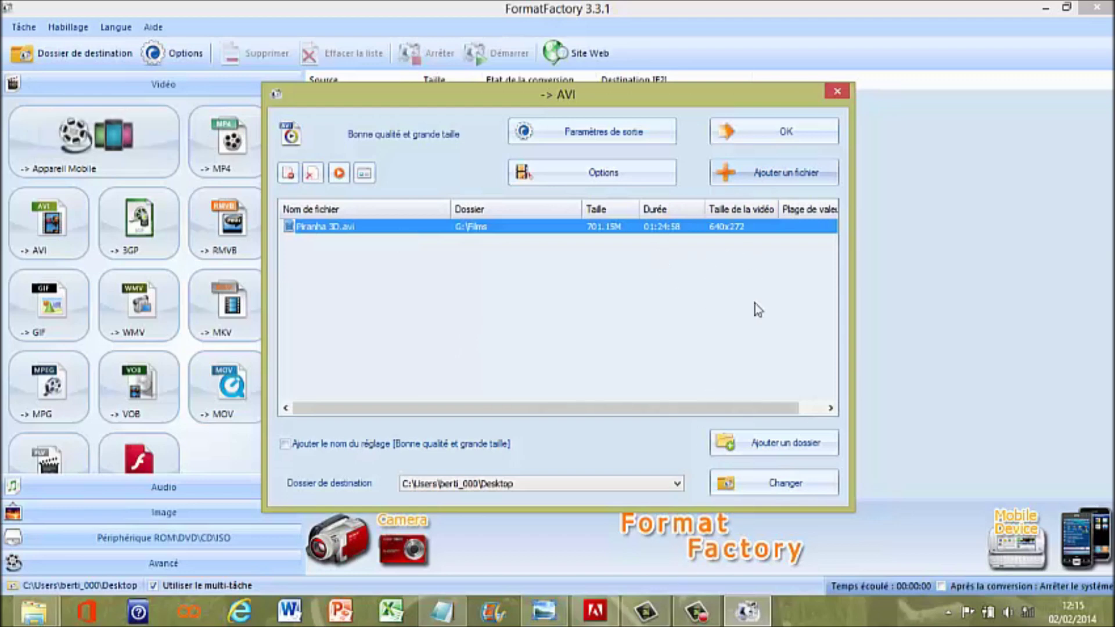
- Set the output folder to the desktop (Bureau), accept the AVI conversion settings and start the conversion
click(810, 484)
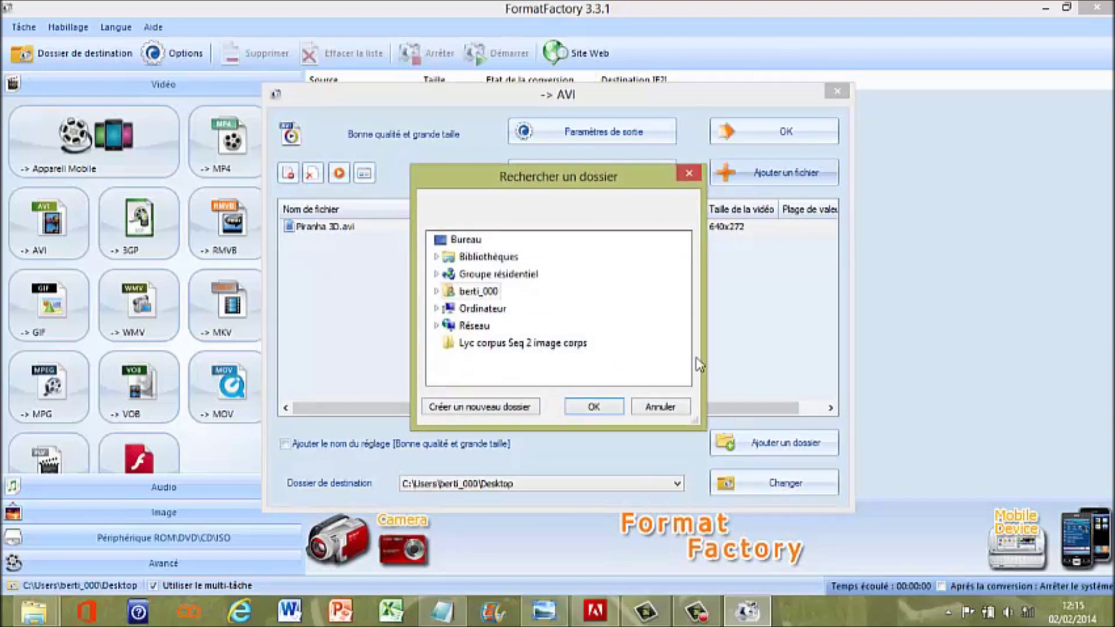
click(459, 238)
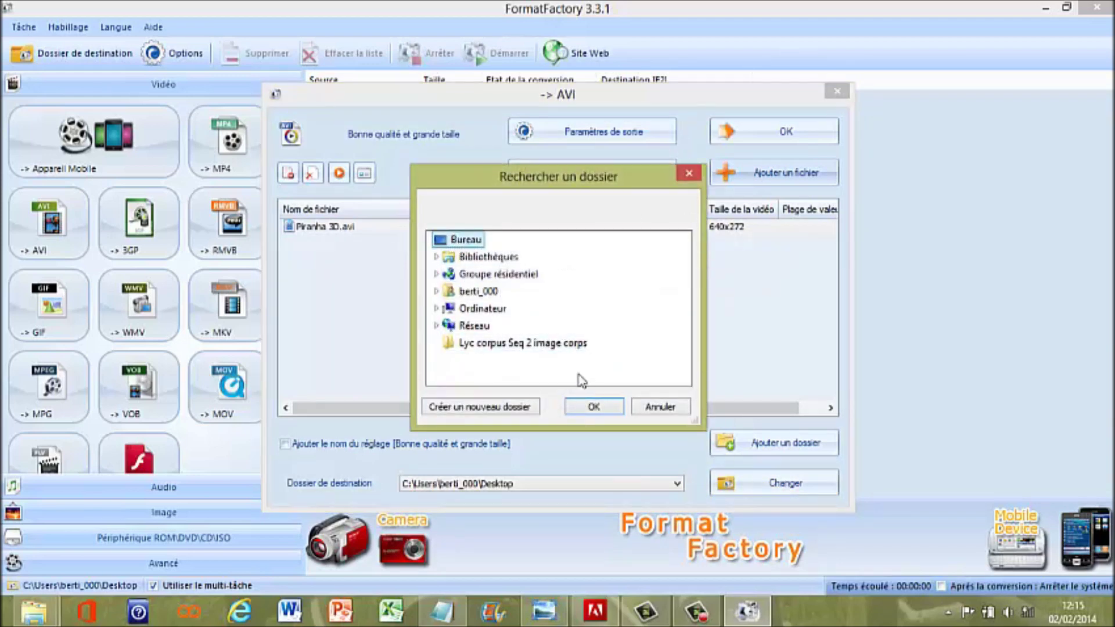
click(593, 410)
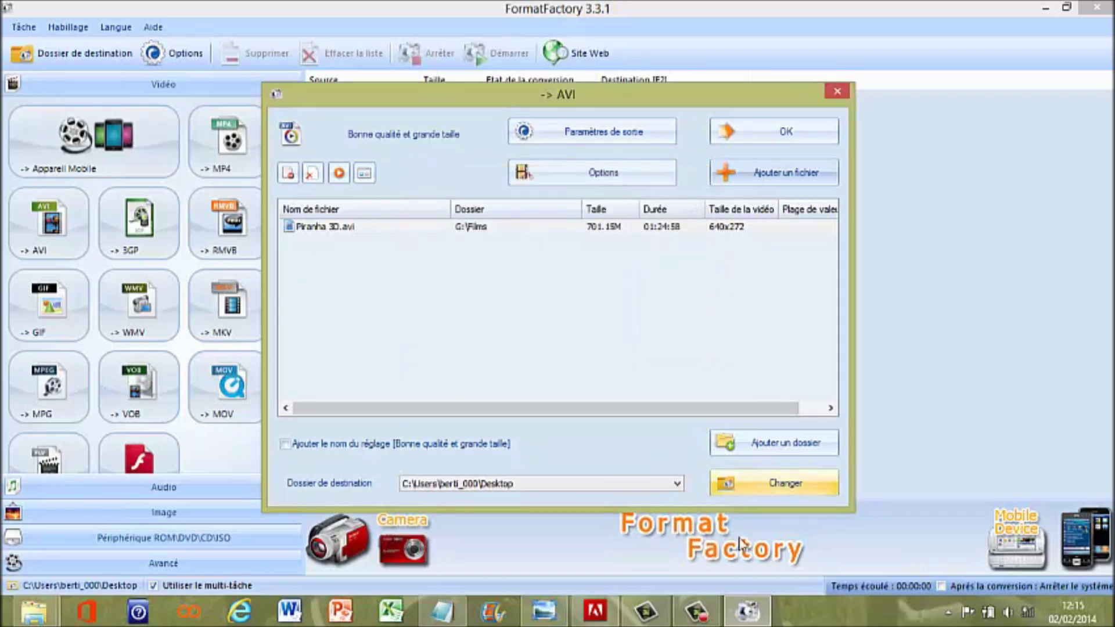
click(770, 131)
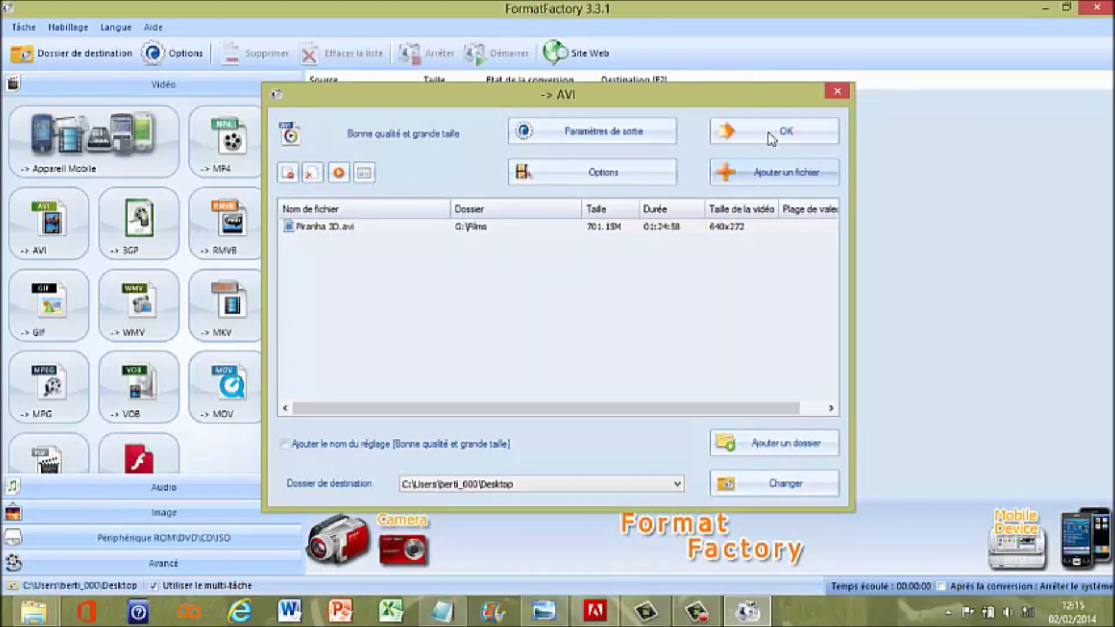
click(480, 58)
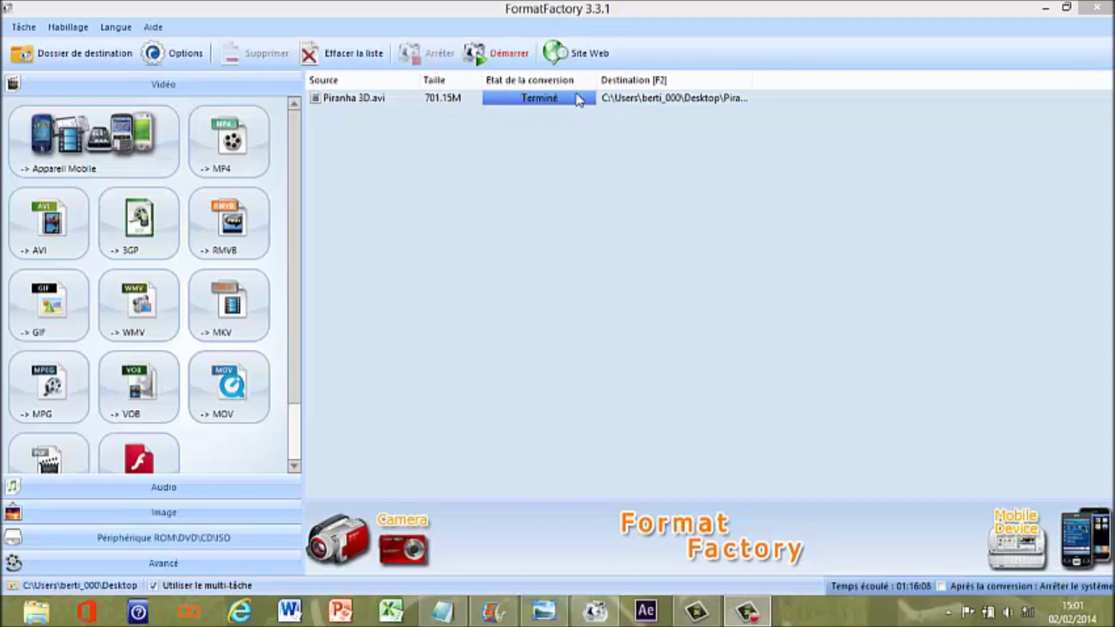
- Close FormatFactory to return to the desktop
click(616, 101)
click(586, 169)
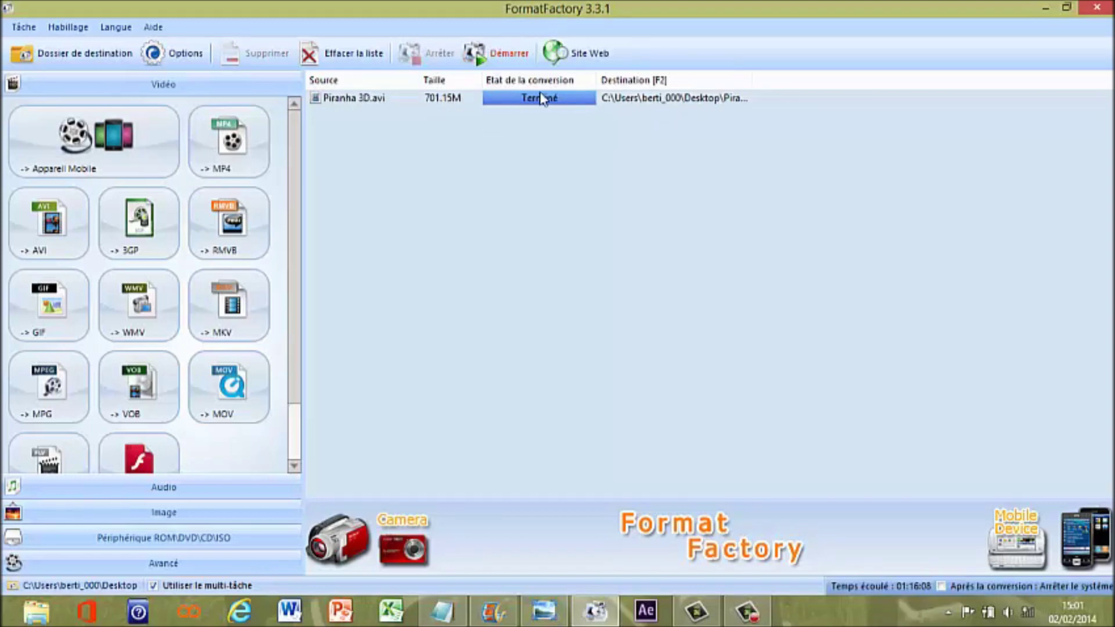
click(1098, 7)
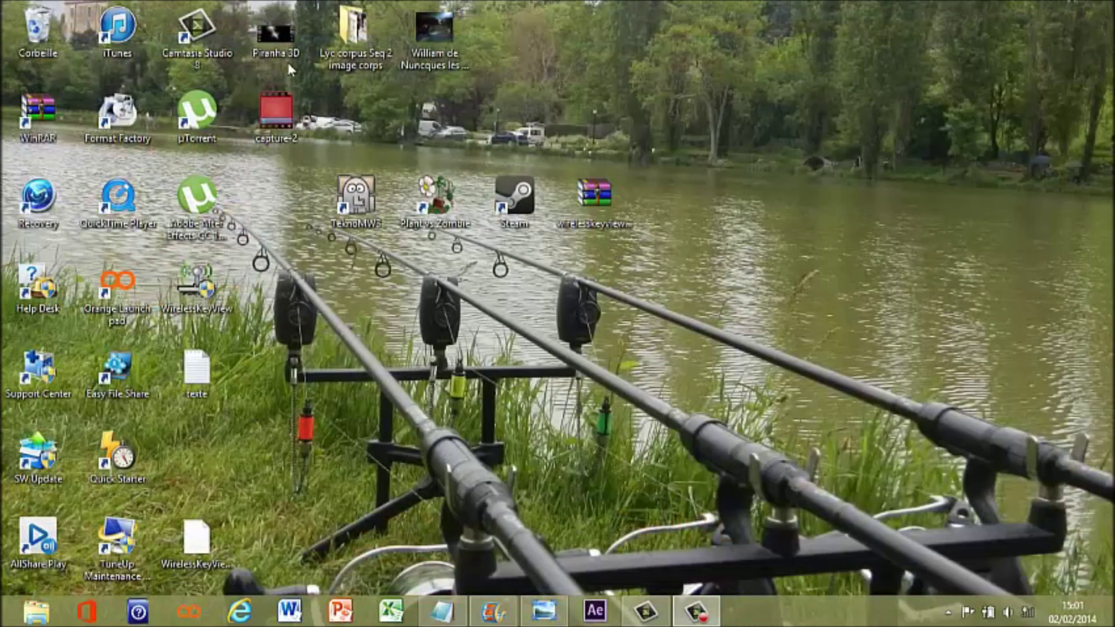
- Move the converted Piranha 3D video from the desktop to Disque amovible (E:) by cutting and pasting it
drag(366, 243, 517, 406)
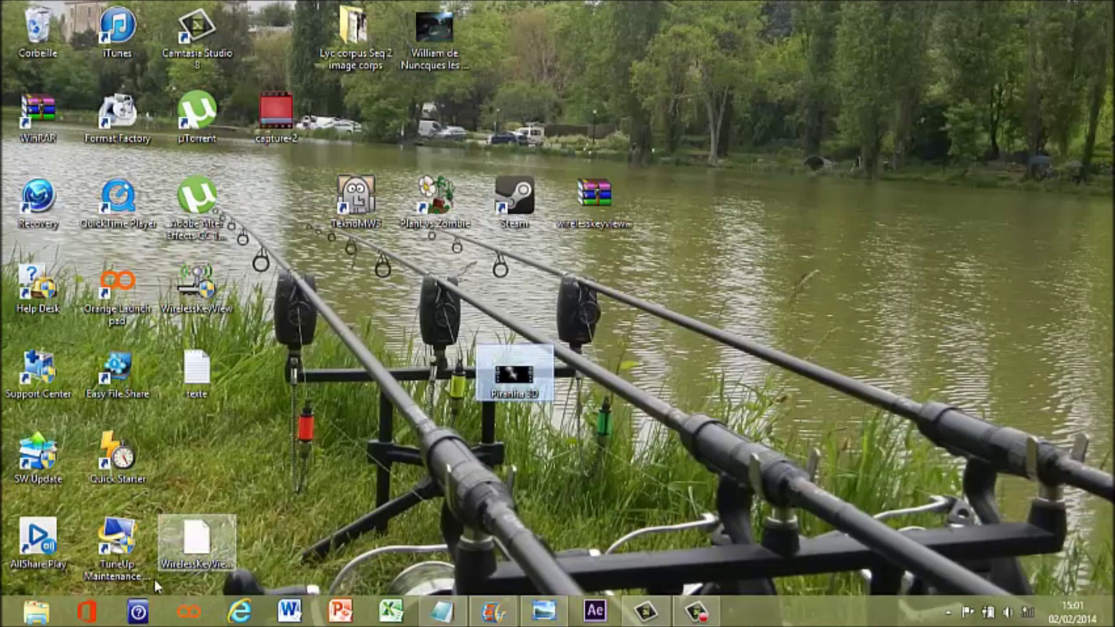
right_click(525, 379)
click(559, 457)
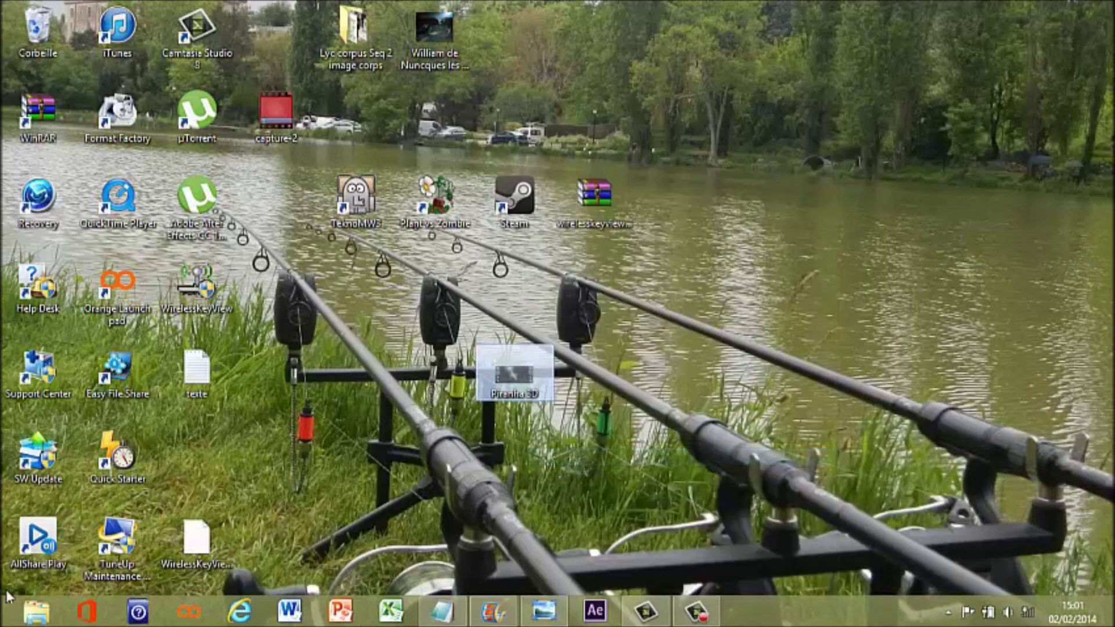
click(36, 612)
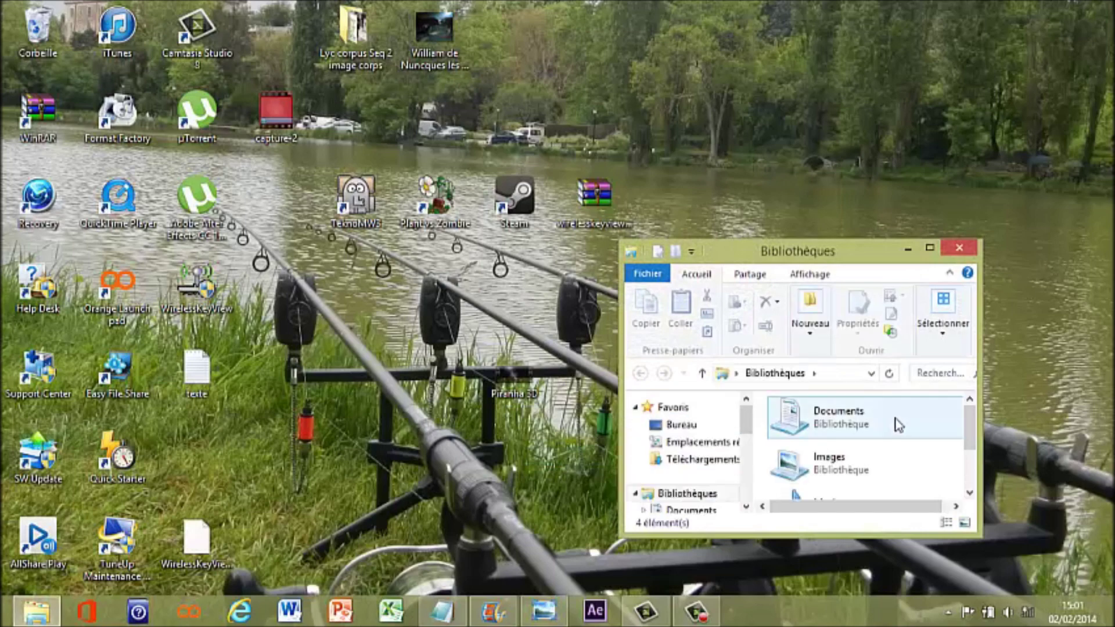
click(930, 248)
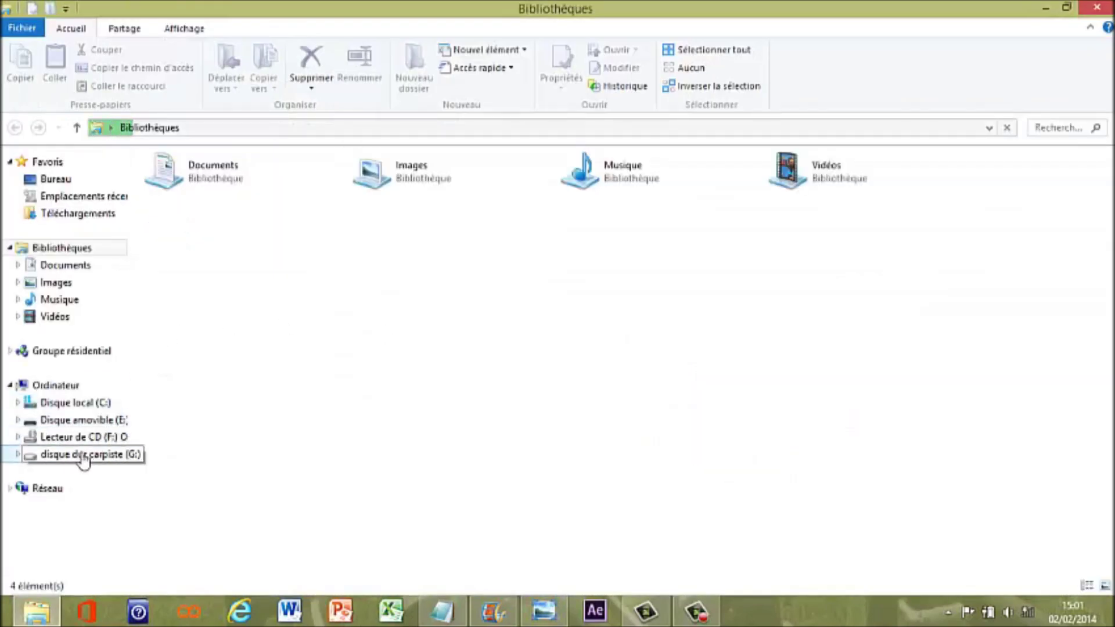
click(76, 420)
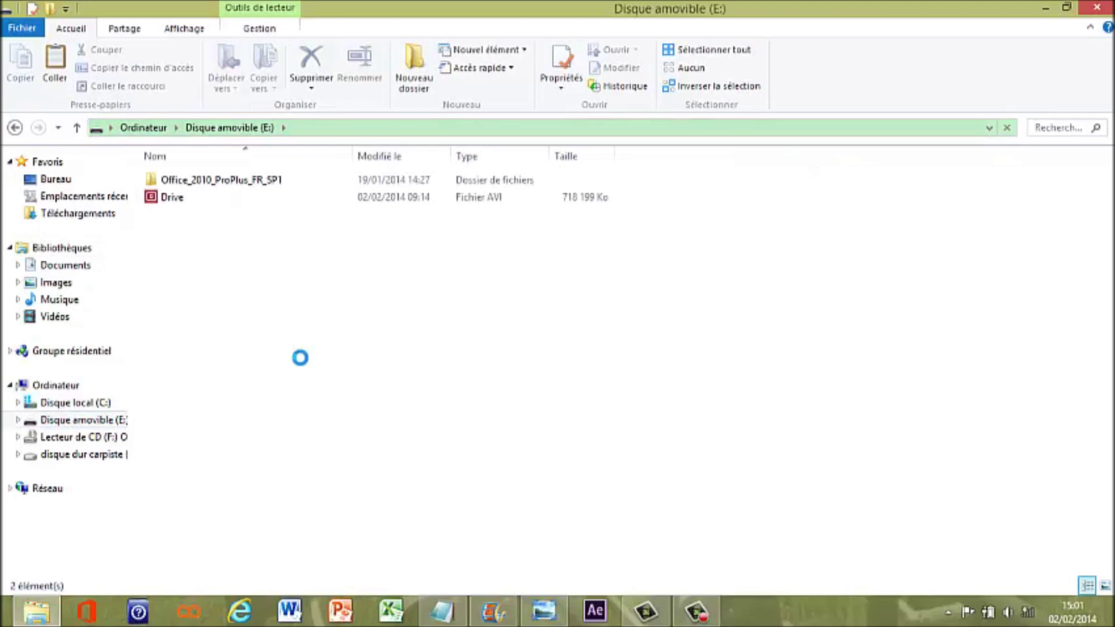
right_click(288, 344)
click(367, 459)
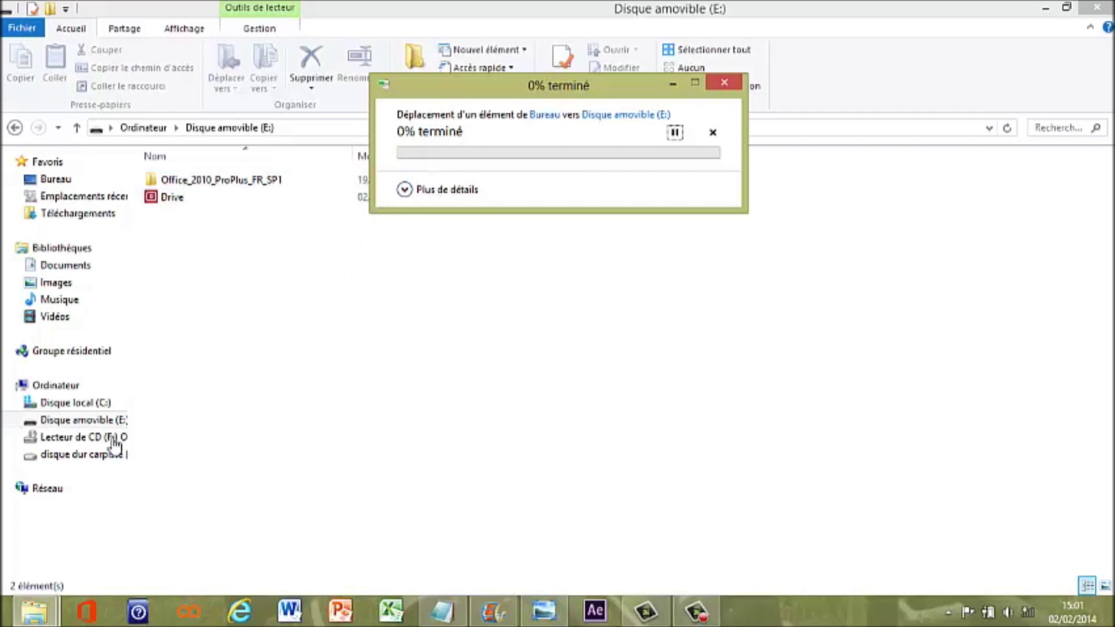
- Copy the folder "Fun Radio - Le son dancefloor 2014 (MP3.320Kbps)" from Musique on disque dur carpiste (G:) to Disque amovible (E:)
click(79, 456)
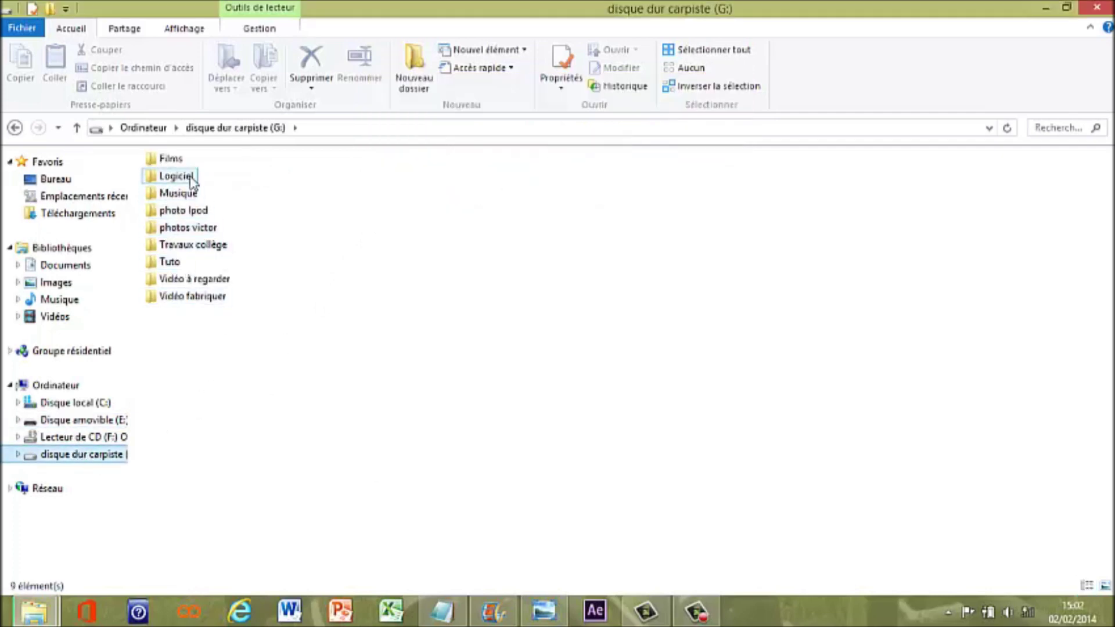
double_click(185, 194)
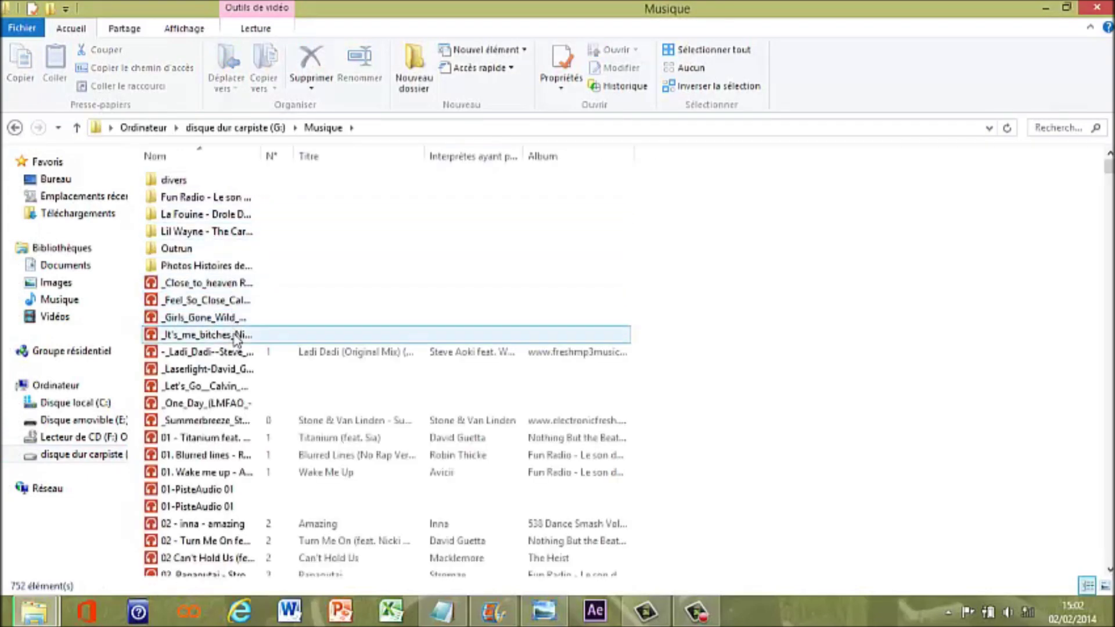
click(207, 185)
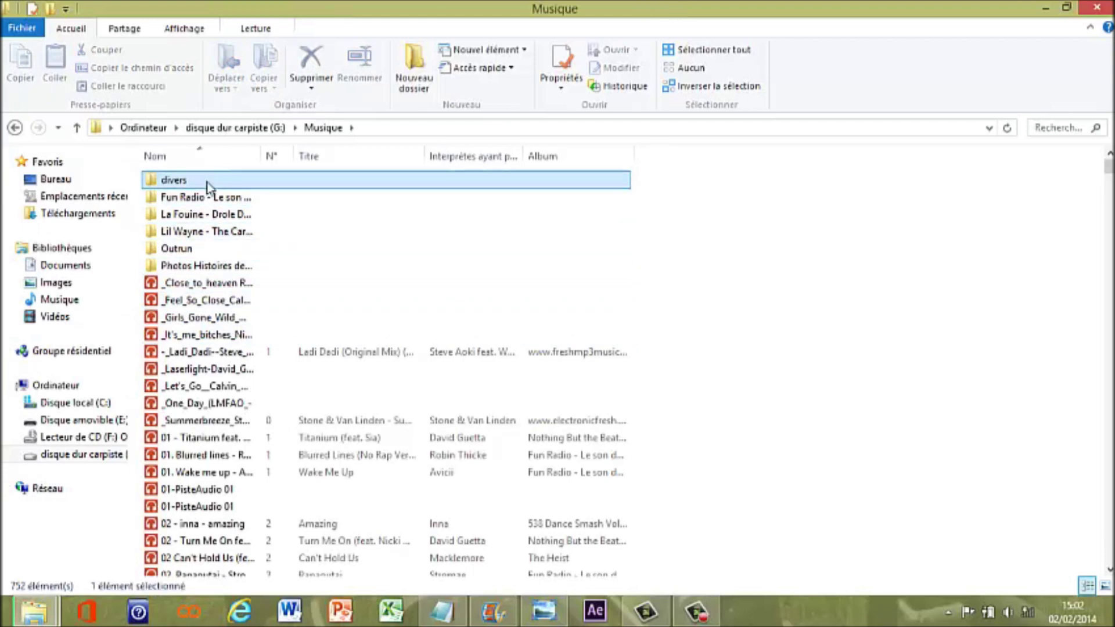
right_click(204, 203)
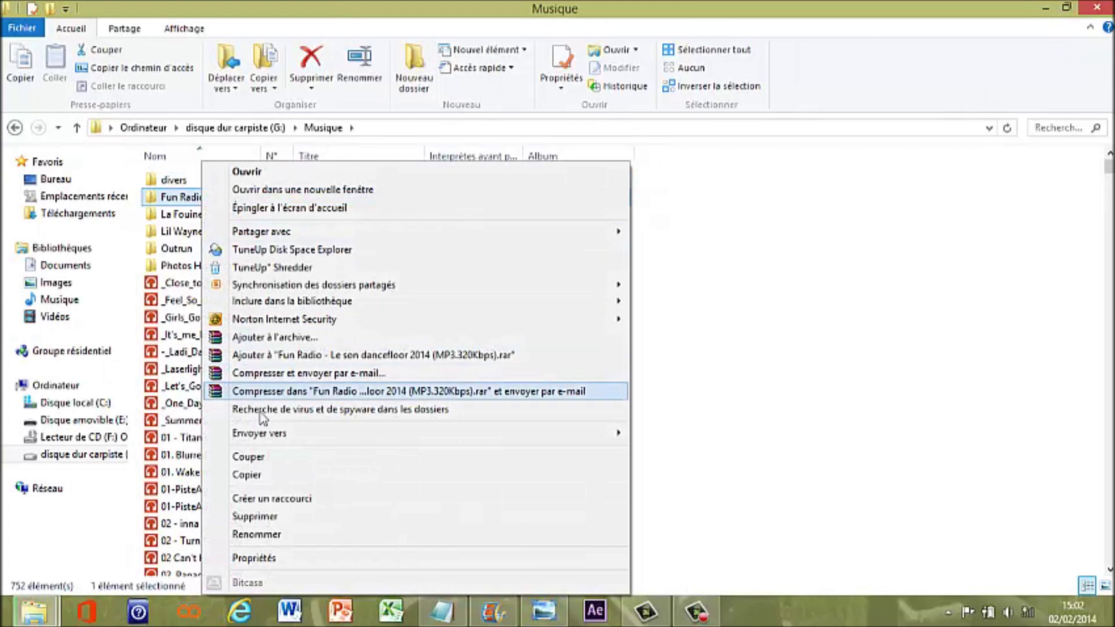
click(270, 482)
click(41, 457)
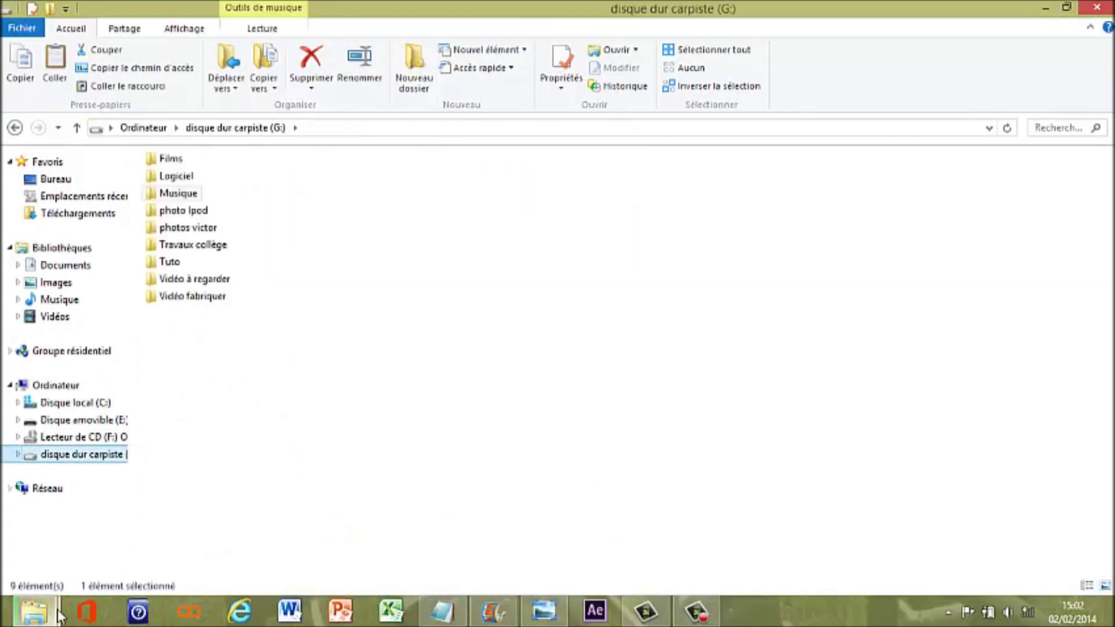
click(81, 419)
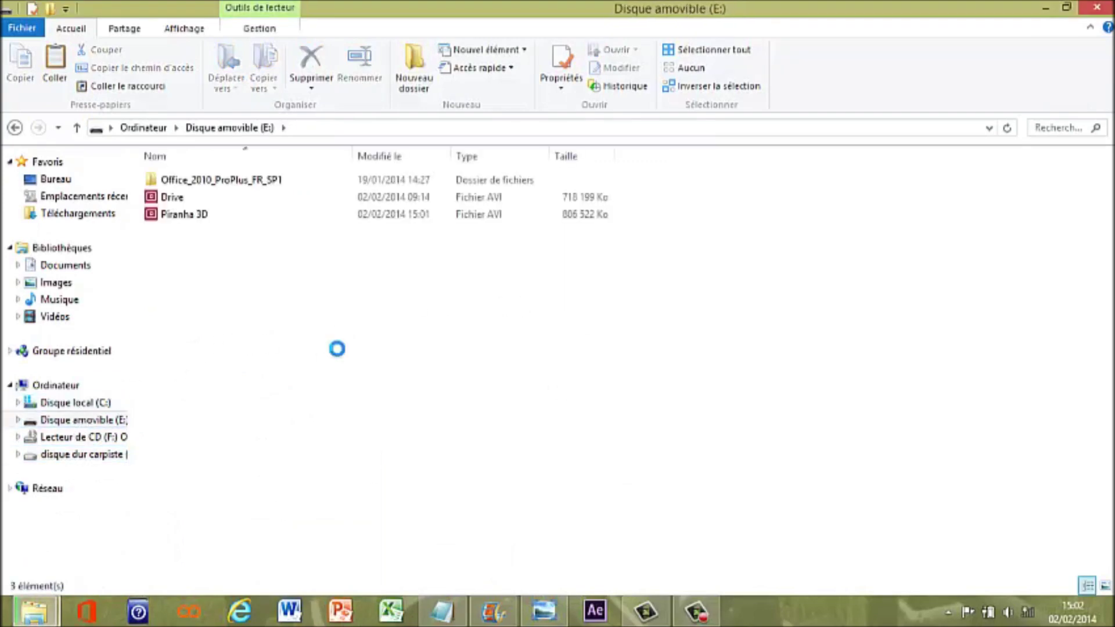
right_click(324, 335)
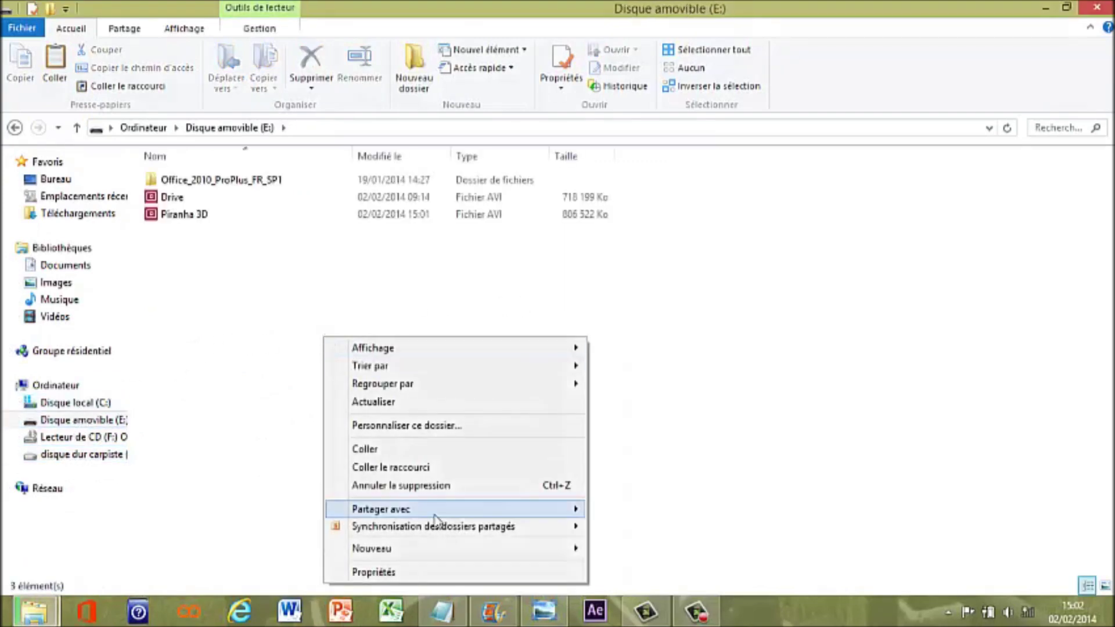
click(414, 449)
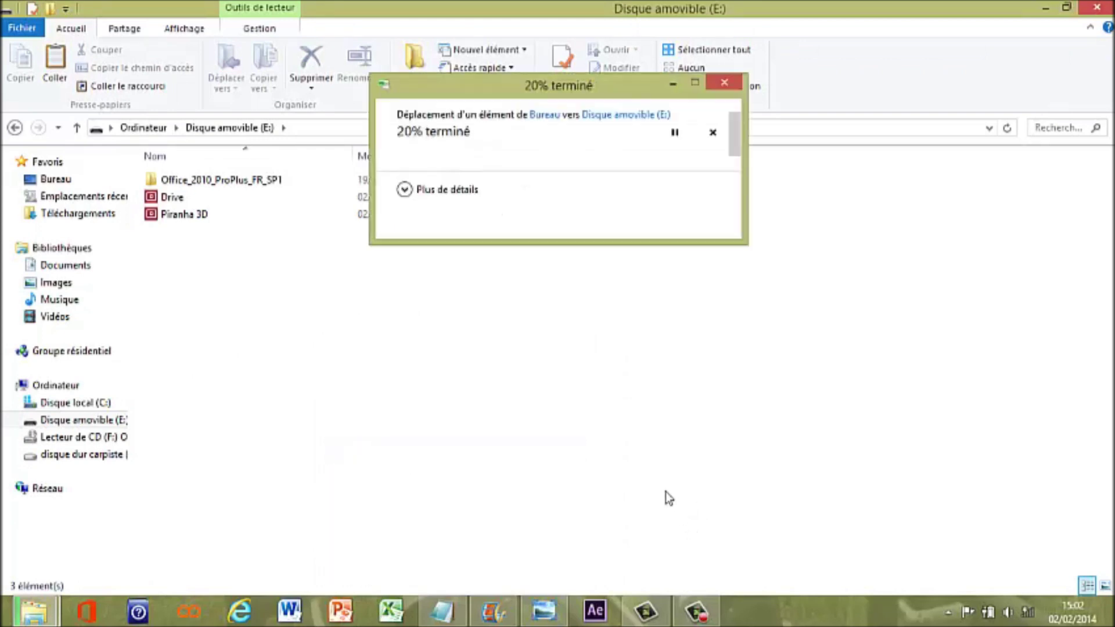